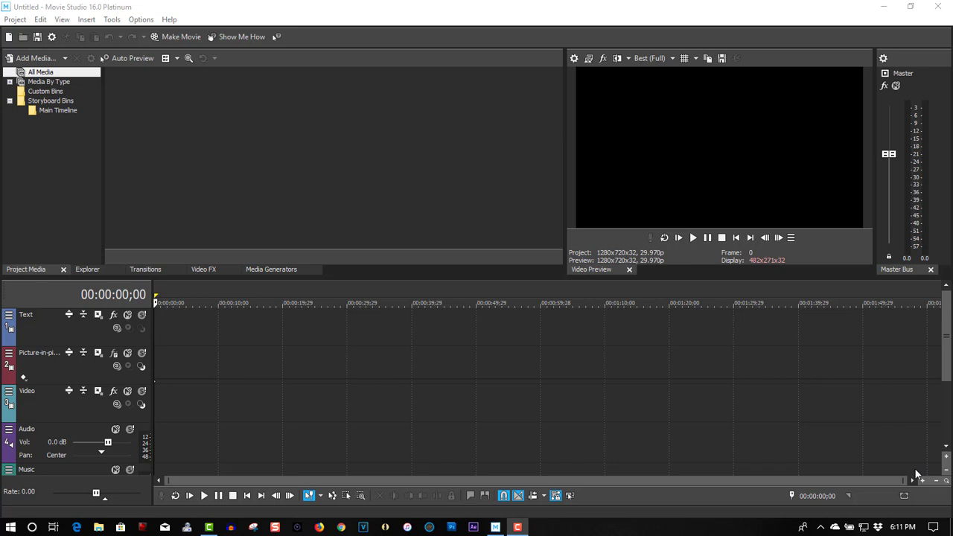
Insert a text title on the Text track and replace the sample text with NEON.
right_click(171, 324)
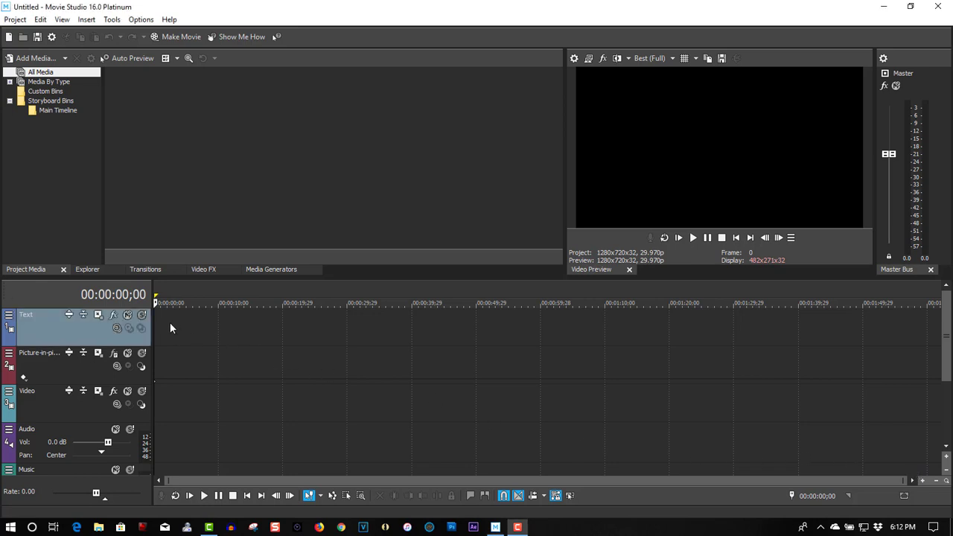
left_click(194, 295)
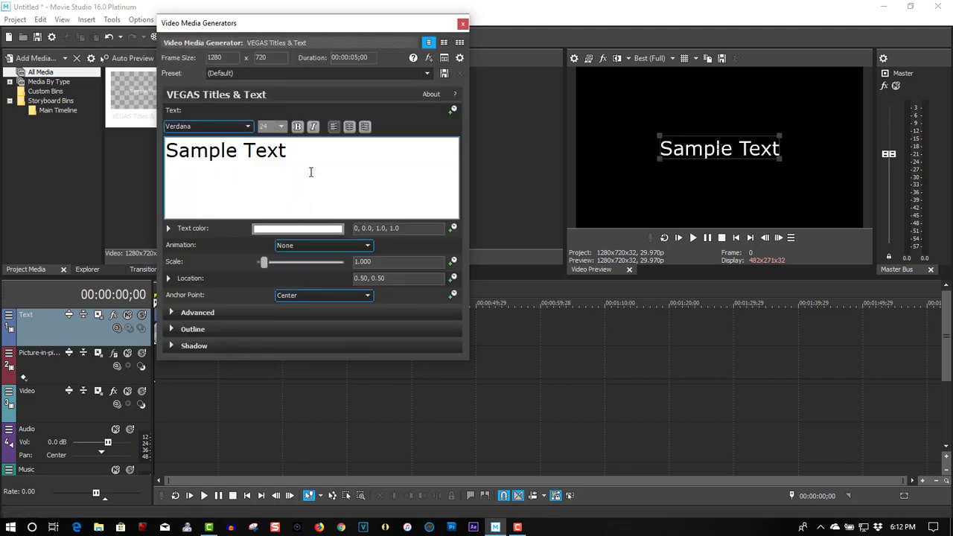
left_click_drag(310, 171, 127, 149)
type("NEON")
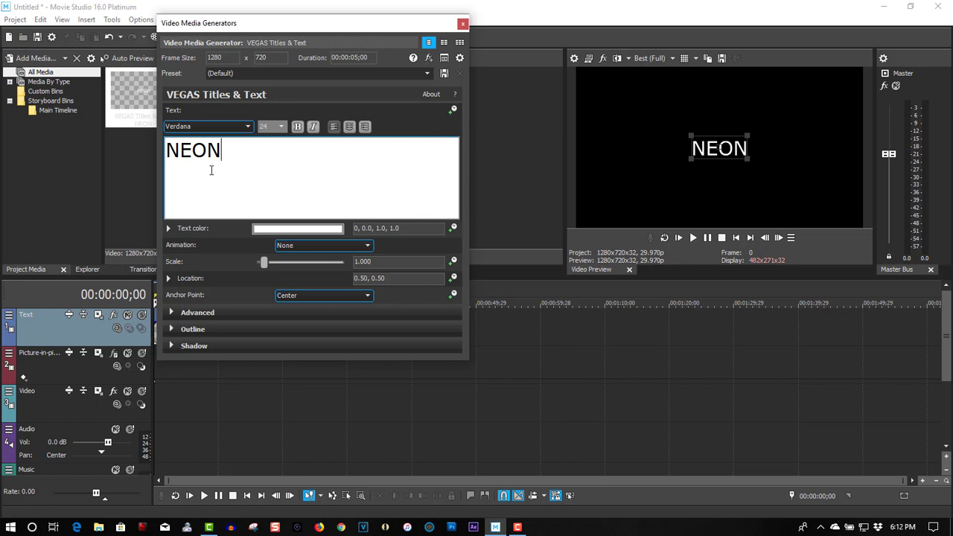
Set the NEON text's font to Neon Lights.
left_click_drag(213, 171, 148, 164)
left_click(246, 128)
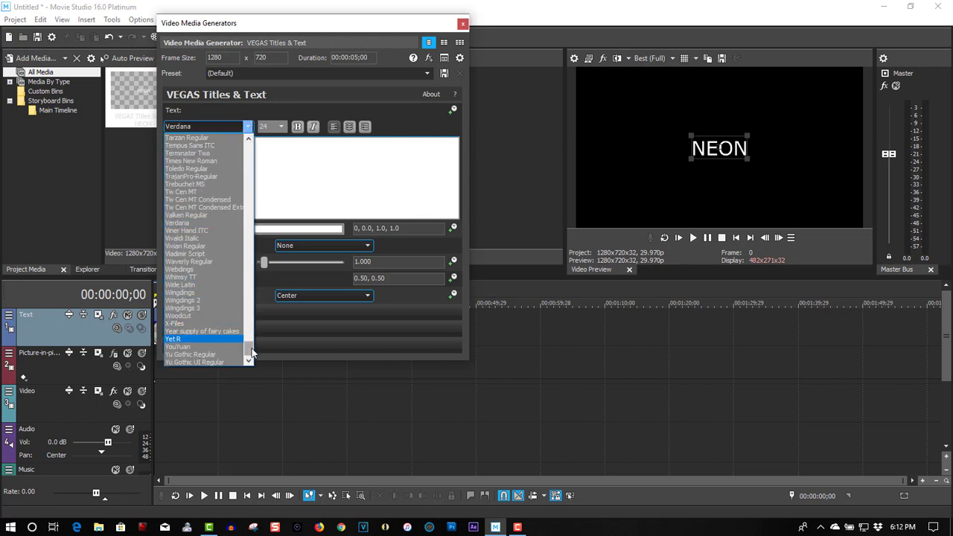
left_click_drag(253, 354, 290, 276)
left_click(185, 294)
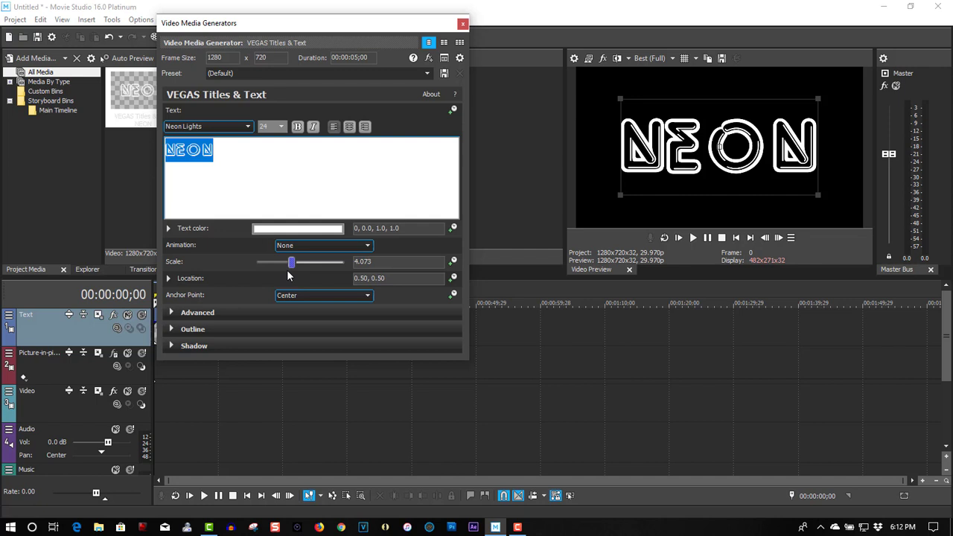
Make the title text a magenta pink and close the title settings.
left_click(304, 229)
left_click(310, 275)
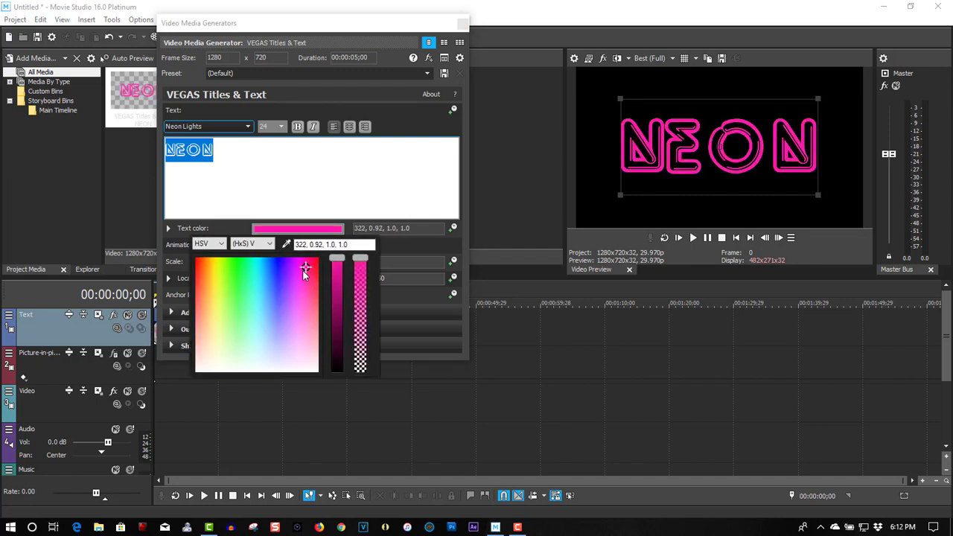
left_click(303, 271)
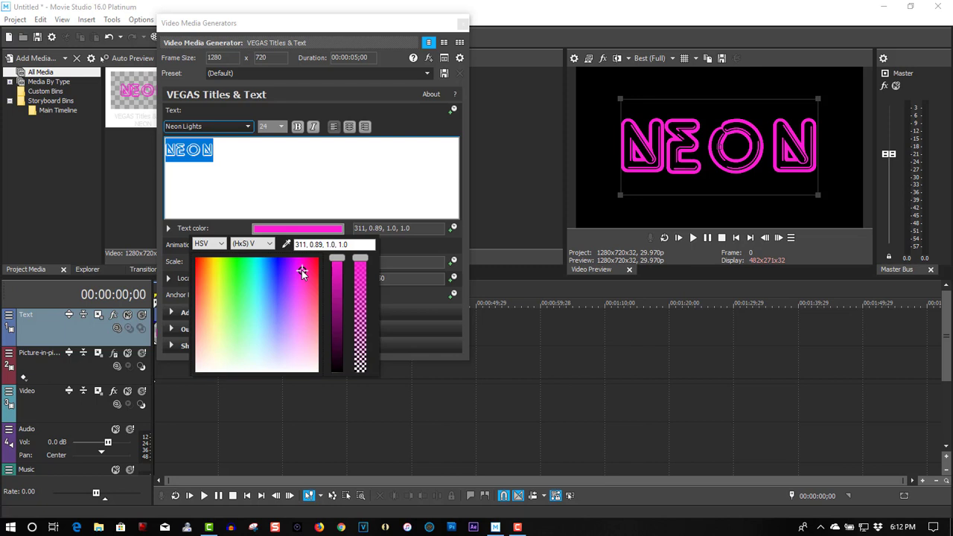
left_click(464, 25)
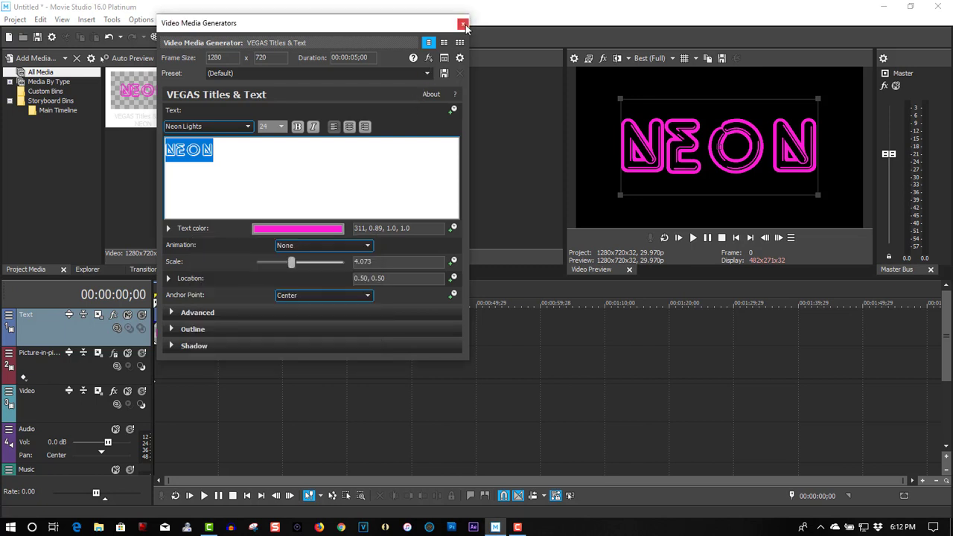
left_click(465, 25)
Extend the NEON clip to about 20 seconds and apply the Glow video effect to it.
left_click_drag(187, 328, 283, 329)
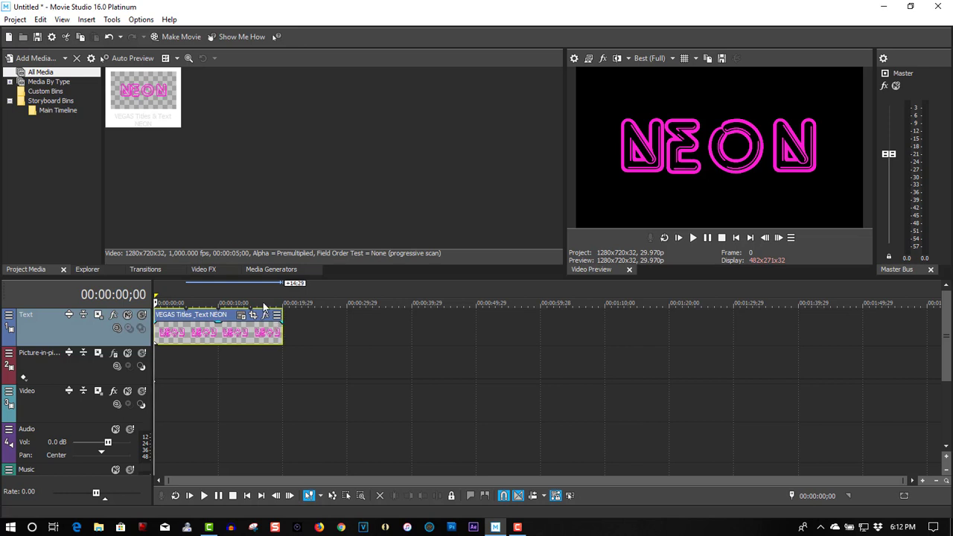
left_click(202, 270)
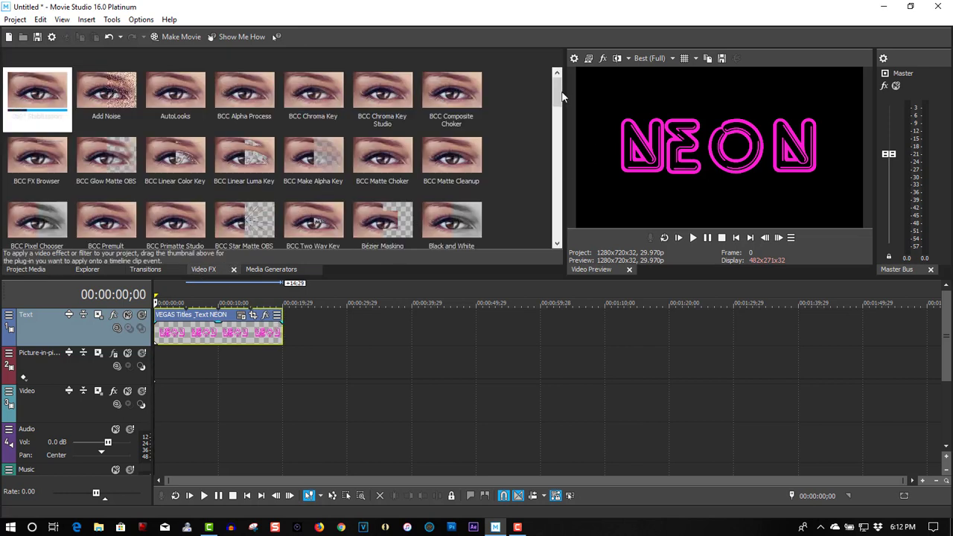
left_click_drag(559, 97, 557, 151)
left_click_drag(33, 223, 196, 333)
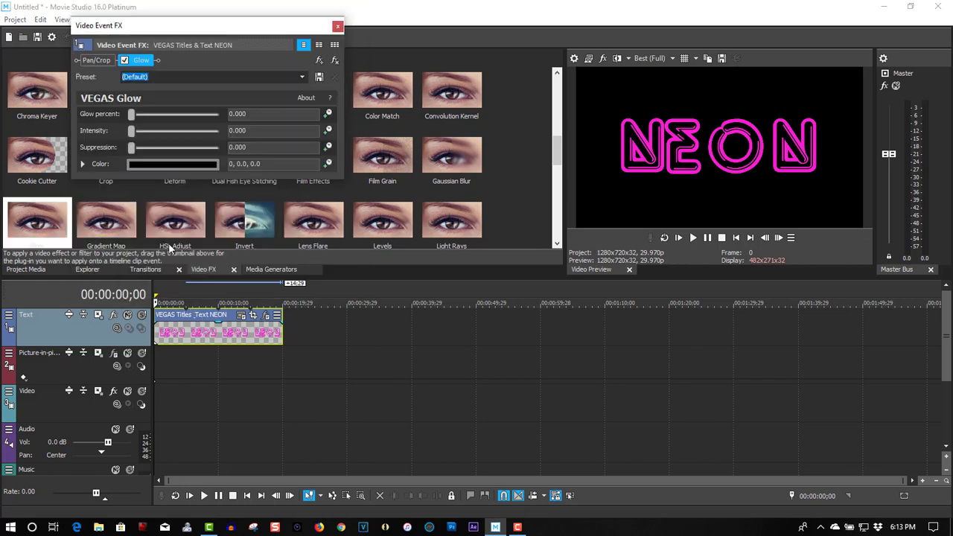
Sample the pink NEON text as the glow colour (311, 0.89, 1.0).
left_click(170, 168)
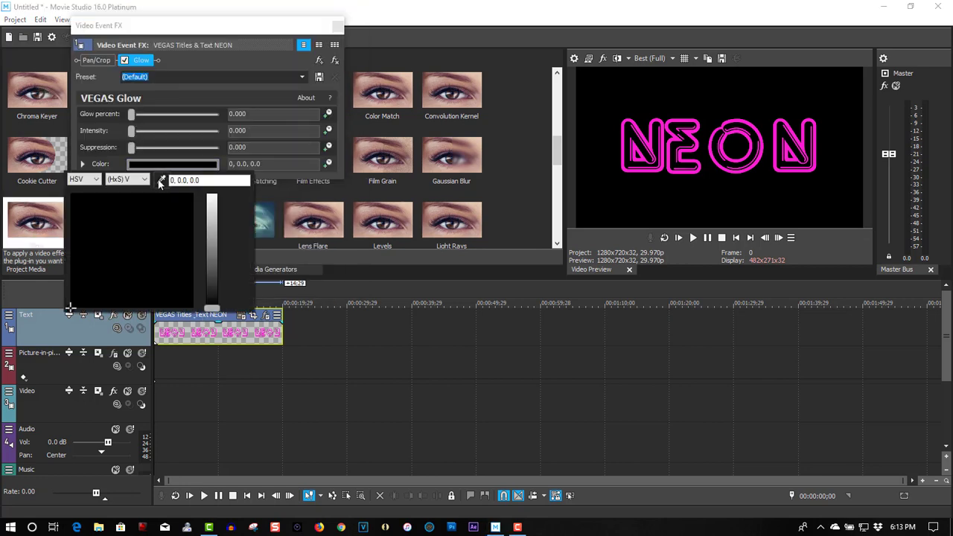
left_click(161, 179)
left_click(675, 118)
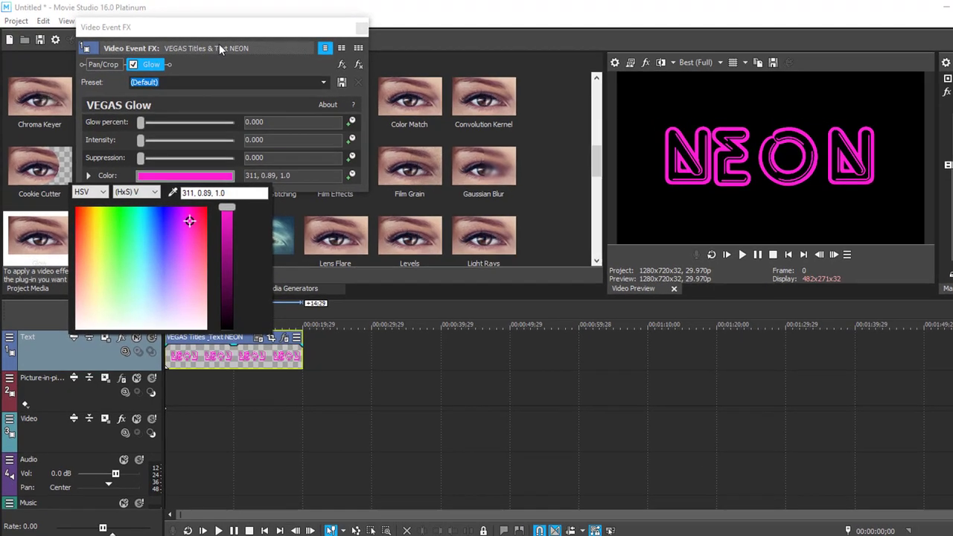
left_click(203, 27)
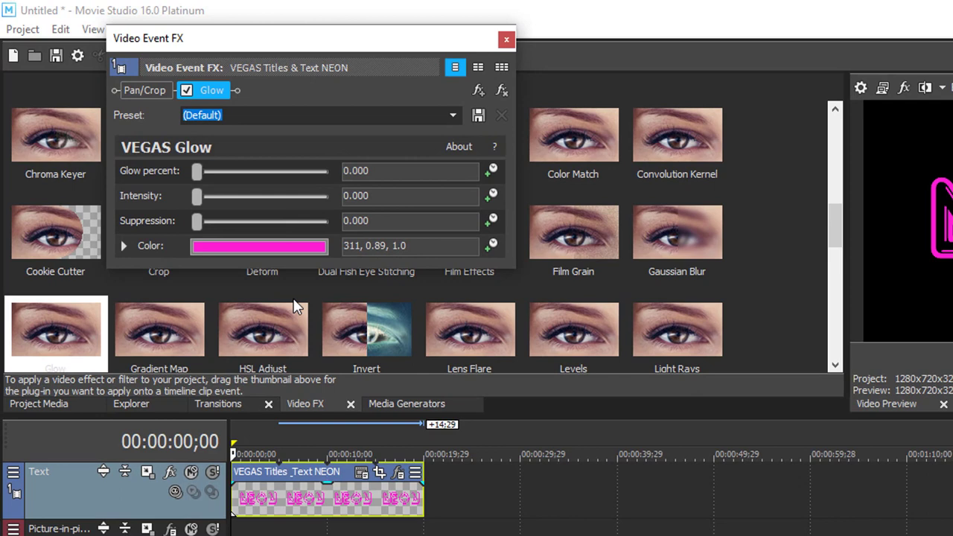
Enable Glow keyframing and set glow percent to 0.200 at 00:00:02;01.
left_click(489, 172)
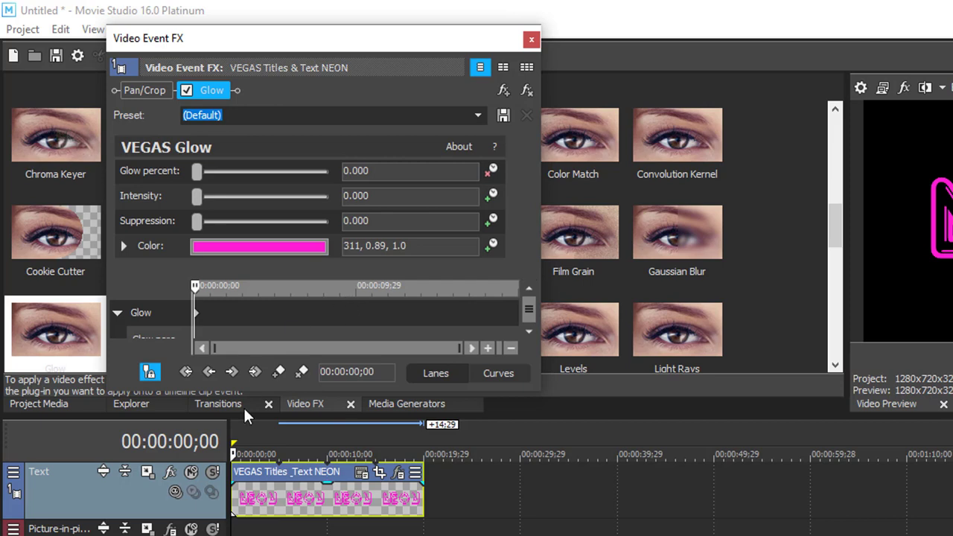
left_click(251, 530)
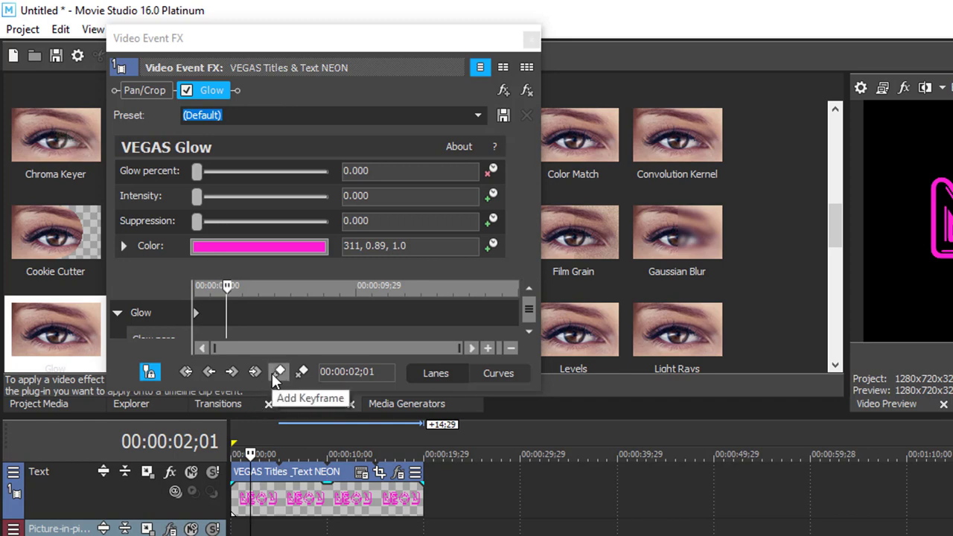
left_click_drag(199, 171, 287, 164)
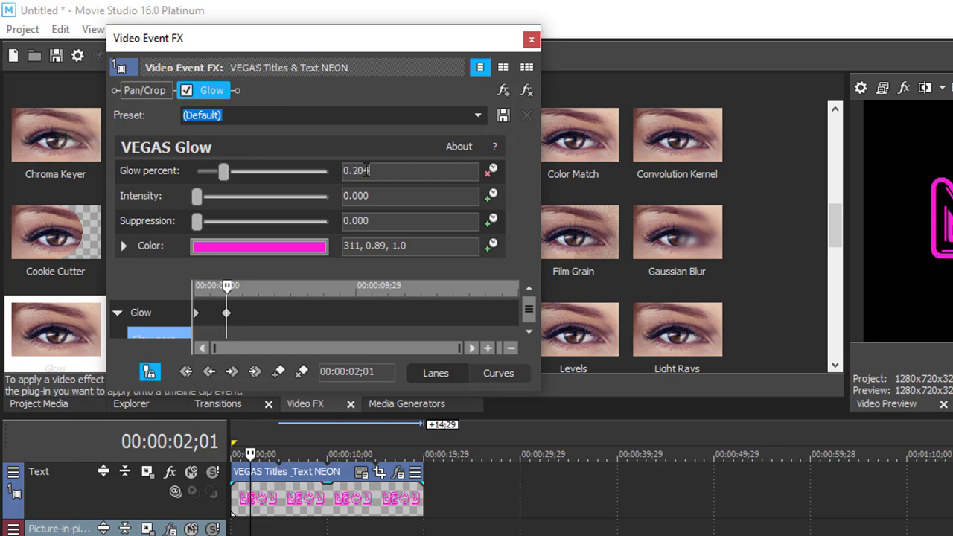
type("0.200")
key("Return")
left_click(193, 197)
Raise the Glow intensity to exactly 2.445 at this keyframe.
left_click_drag(197, 199, 208, 199)
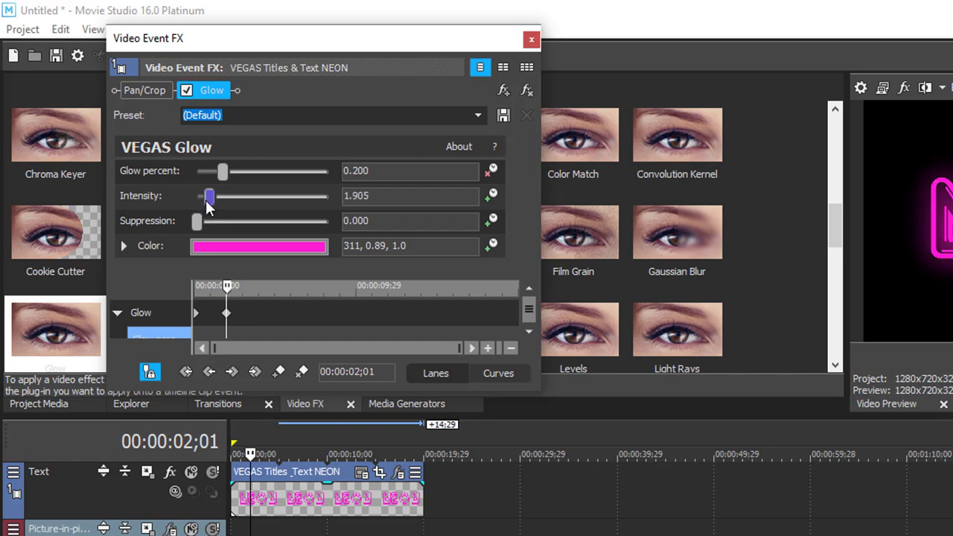
left_click_drag(206, 199, 209, 203)
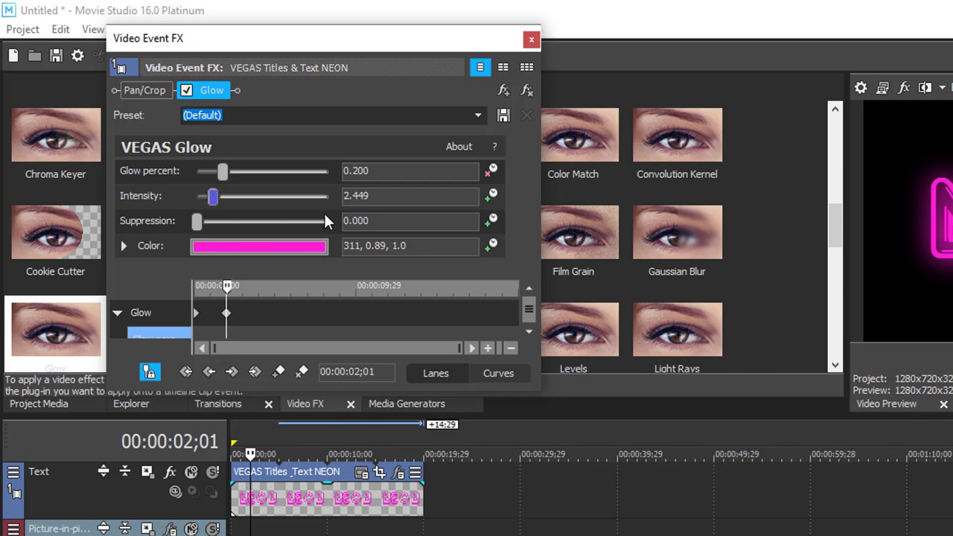
left_click(383, 196)
type("2.445")
key("Return")
Keyframe the glow off (0 percent, 0 intensity) at 00:00:05;13, then back on at 0.200 and 2.445.
left_click(284, 529)
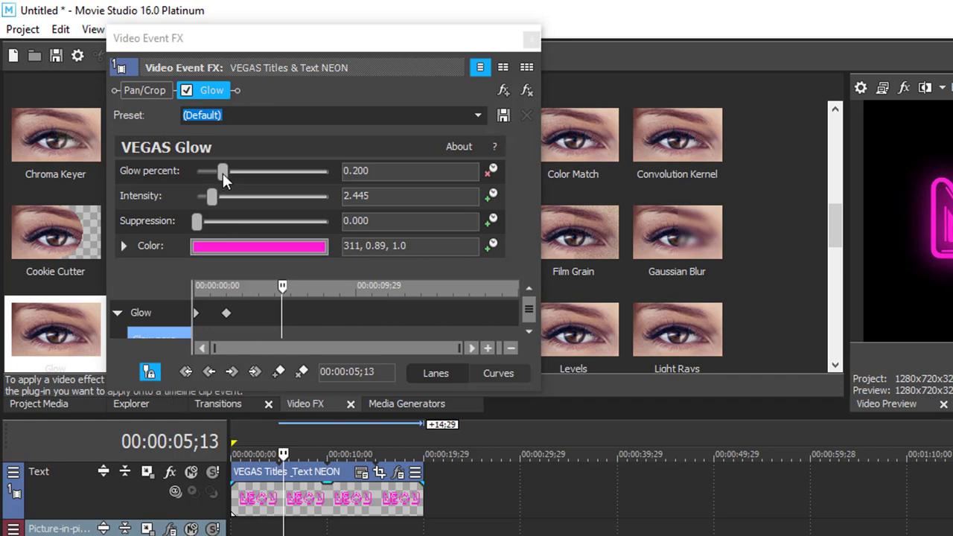
left_click_drag(222, 172, 173, 172)
left_click_drag(215, 199, 187, 200)
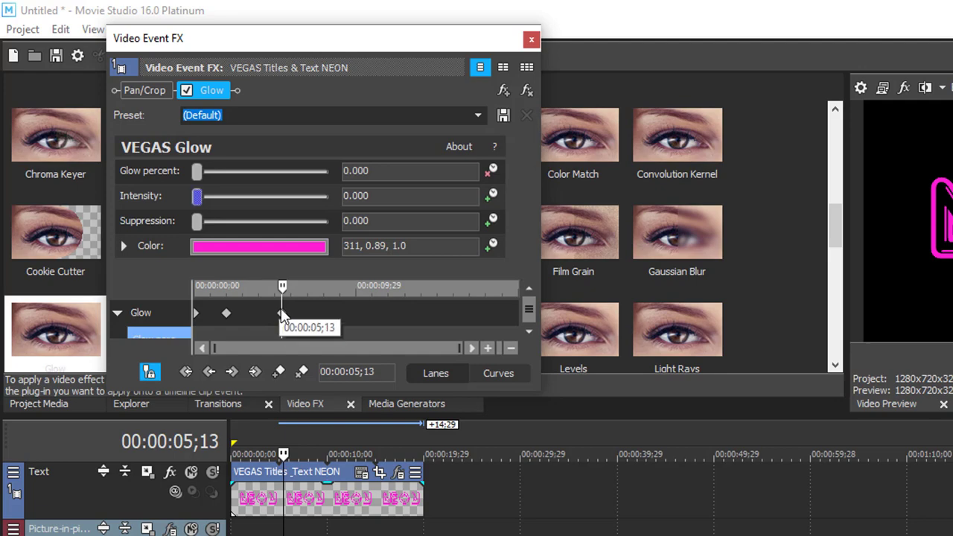
left_click(321, 531)
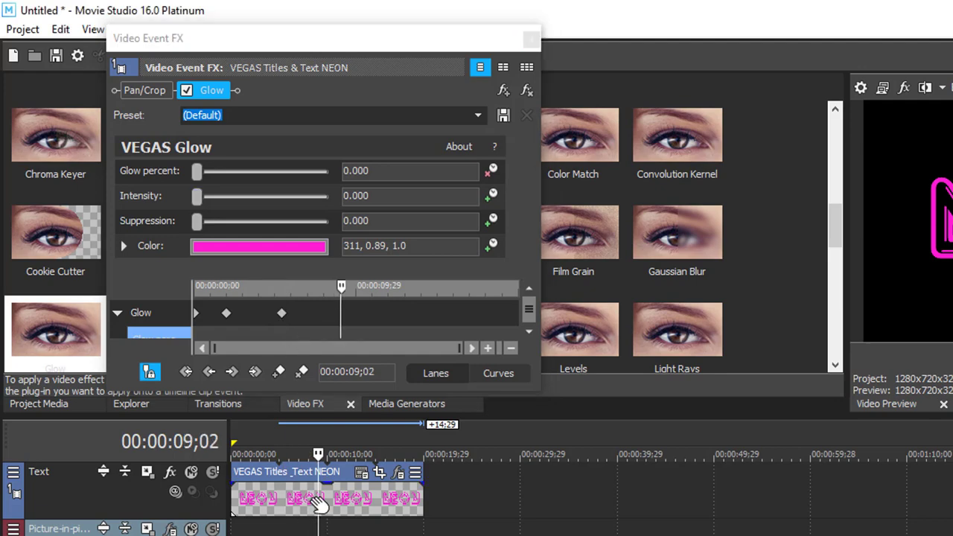
left_click_drag(387, 173, 348, 172)
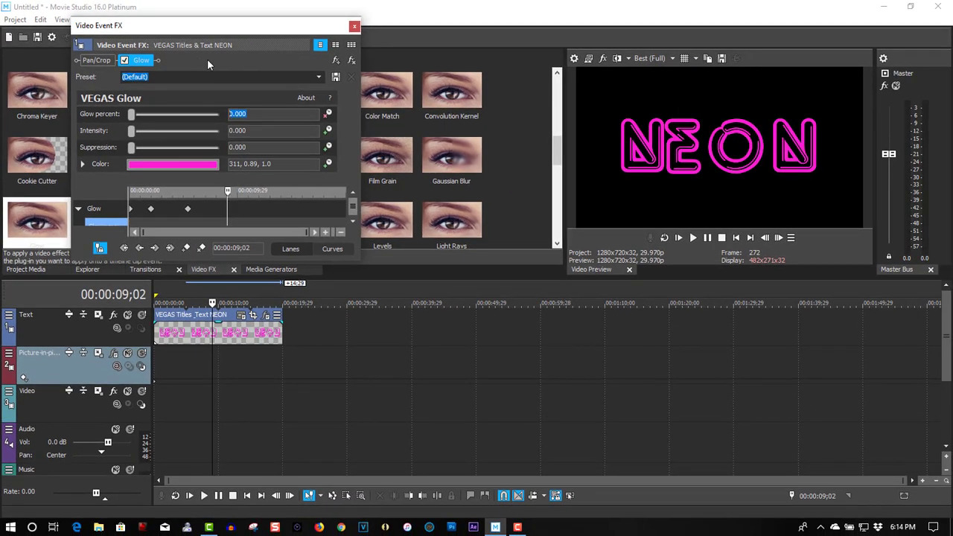
type("0.200")
key("Return")
double_click(241, 130)
key("Return")
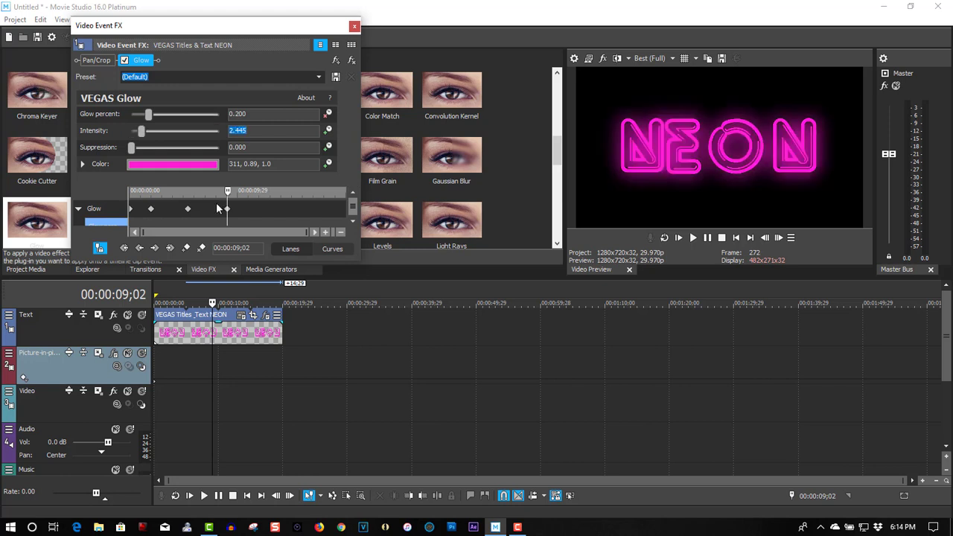
Switch the glow off at 00:00:13;12 and on again at 00:00:17;03 with 0.200 and 2.445.
left_click(240, 354)
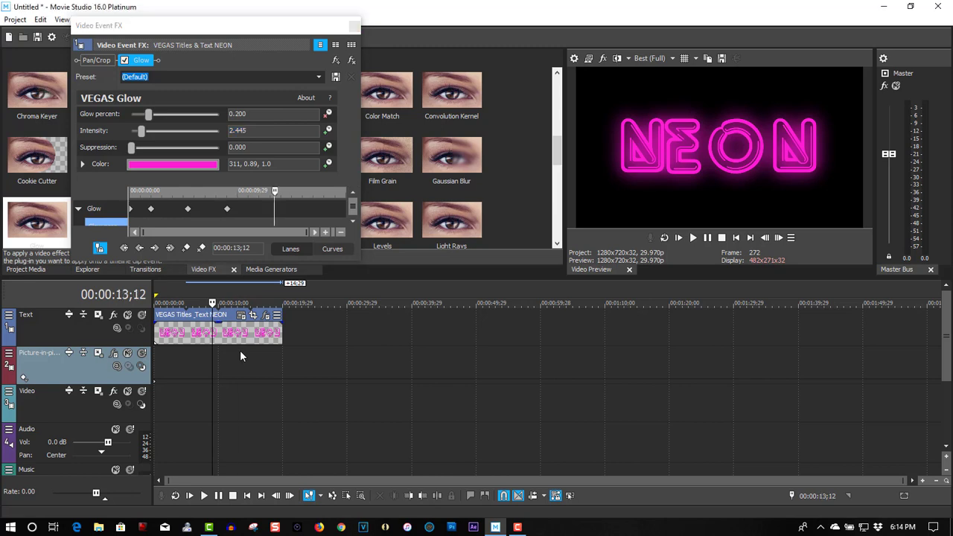
left_click_drag(148, 117, 113, 129)
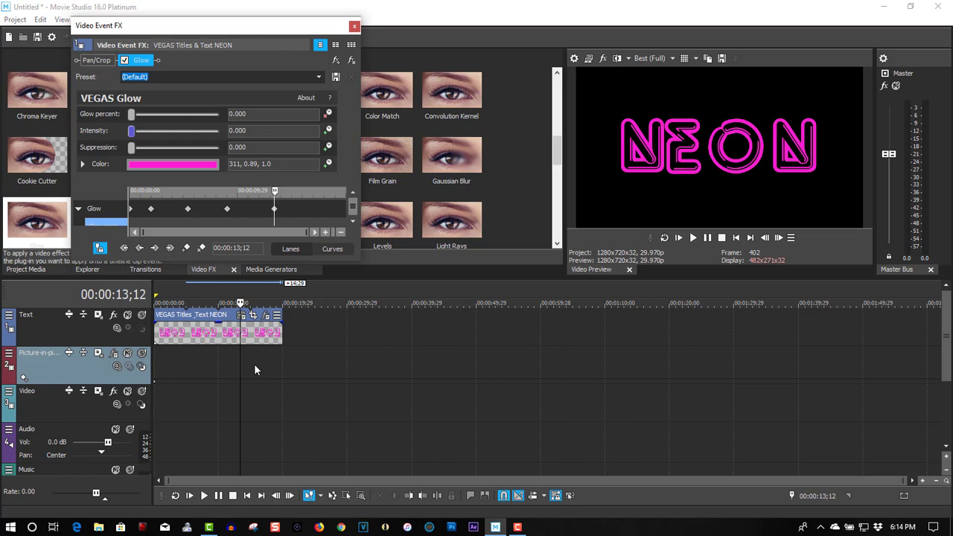
left_click(264, 347)
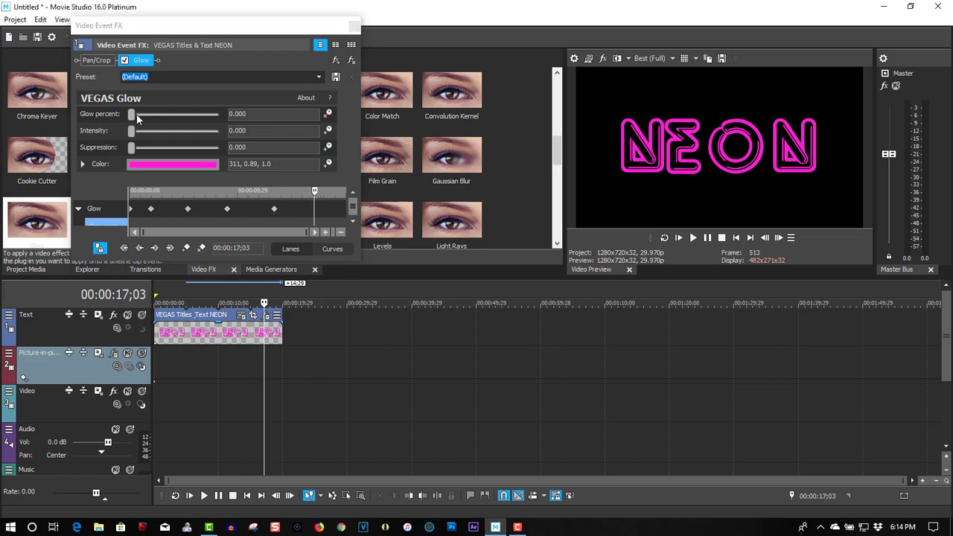
left_click(252, 114)
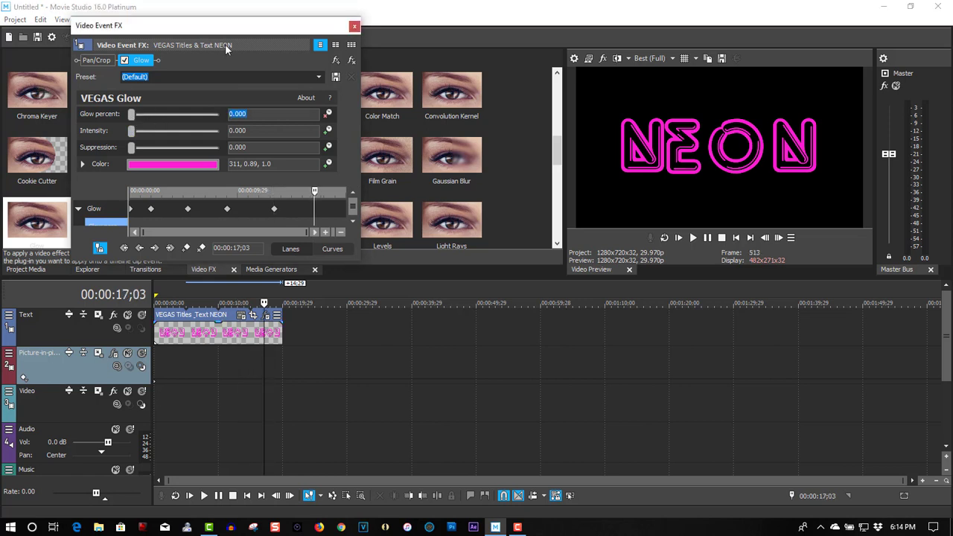
type("0.200")
key("Return")
left_click(283, 131)
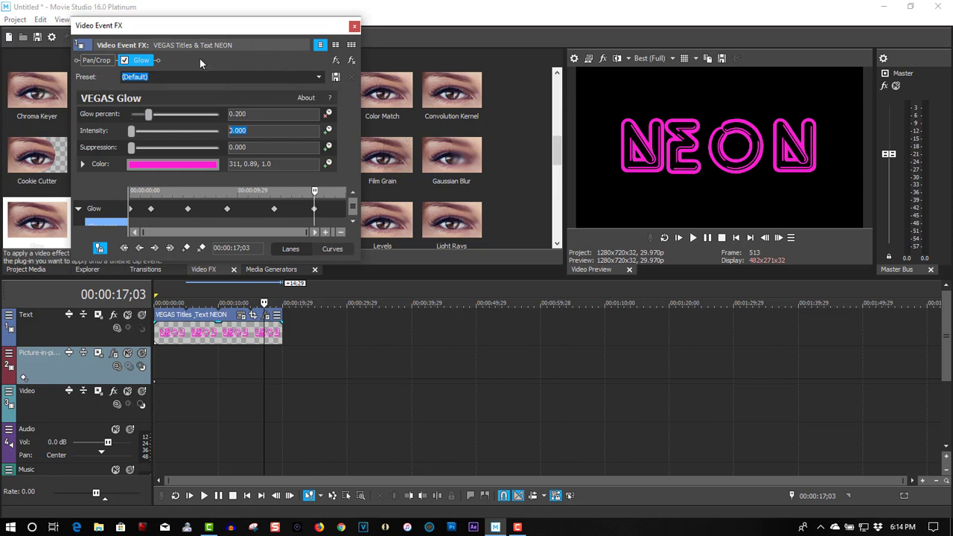
type("2.445")
key("Return")
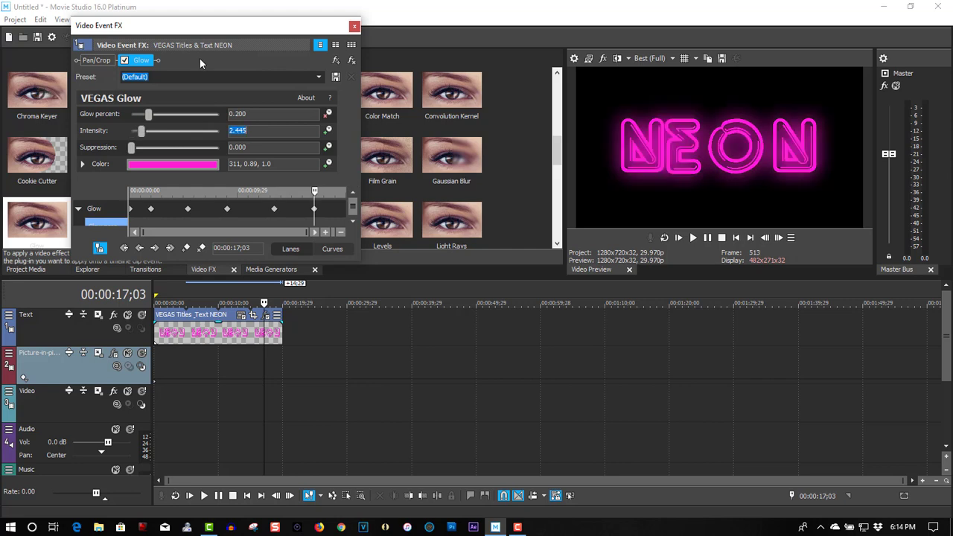
left_click(354, 26)
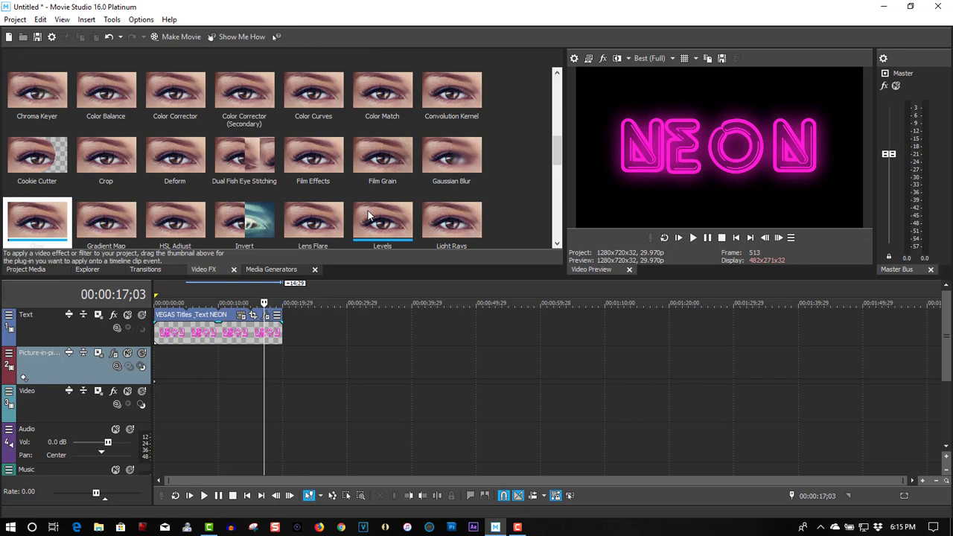
left_click(743, 242)
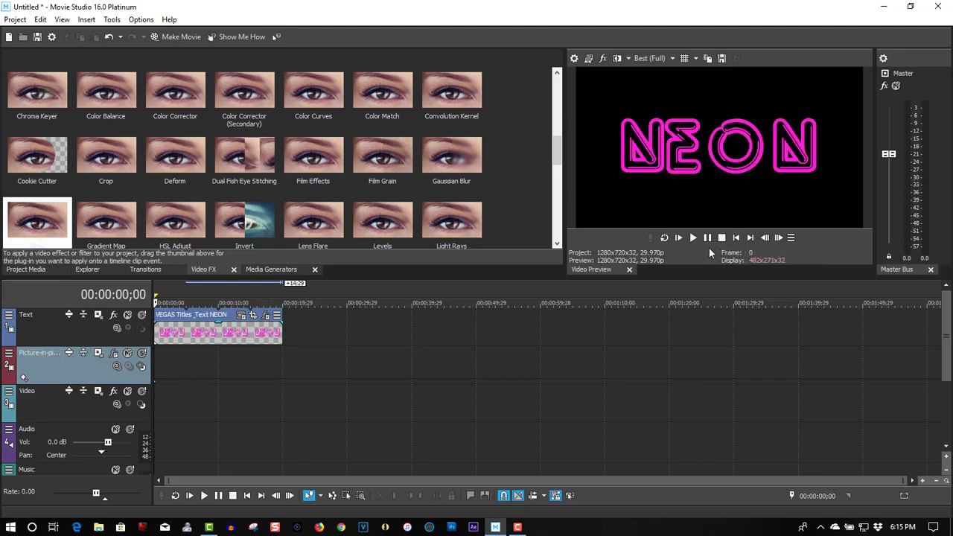
left_click(695, 240)
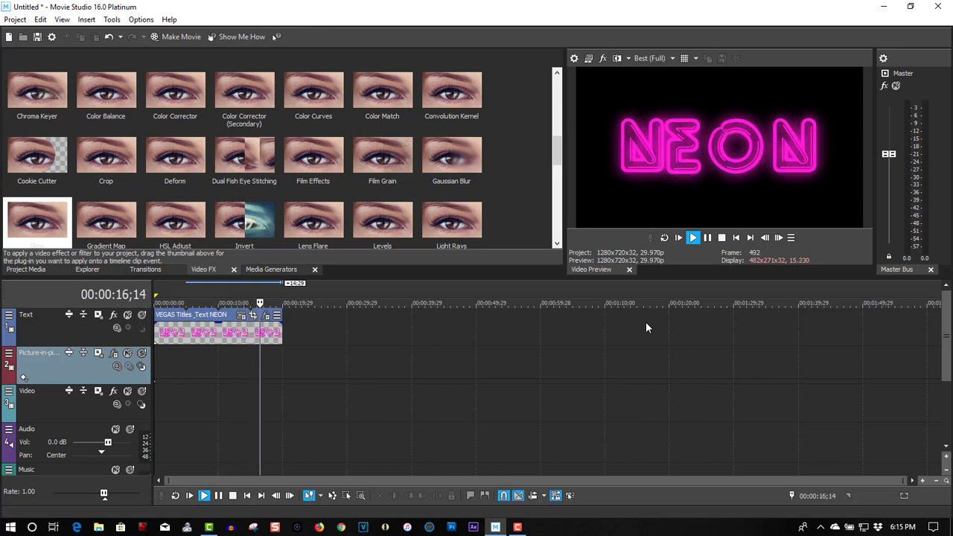
left_click(708, 242)
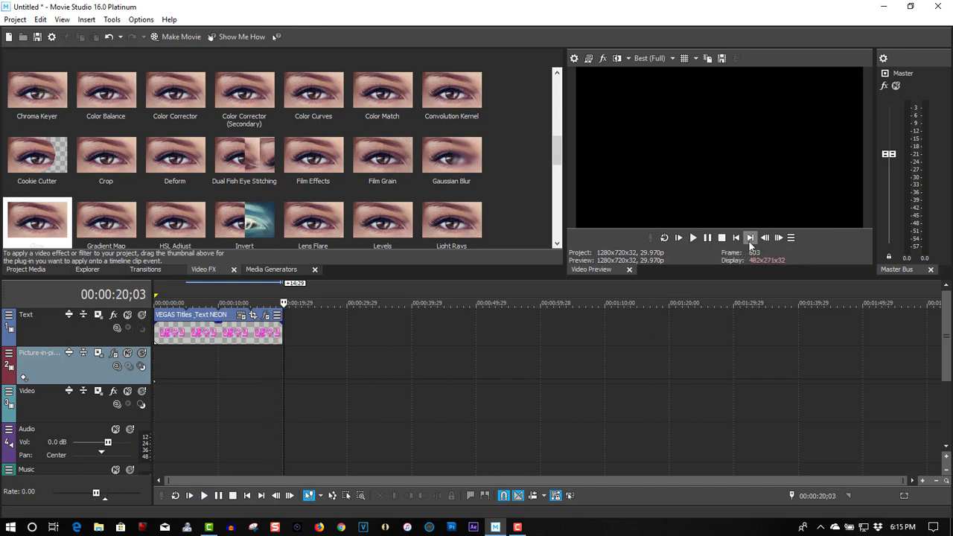
left_click(736, 240)
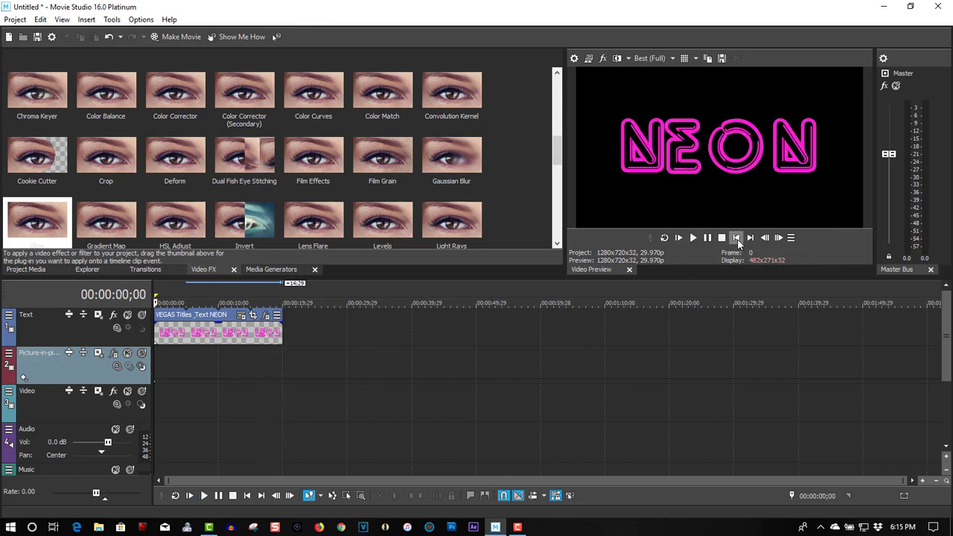